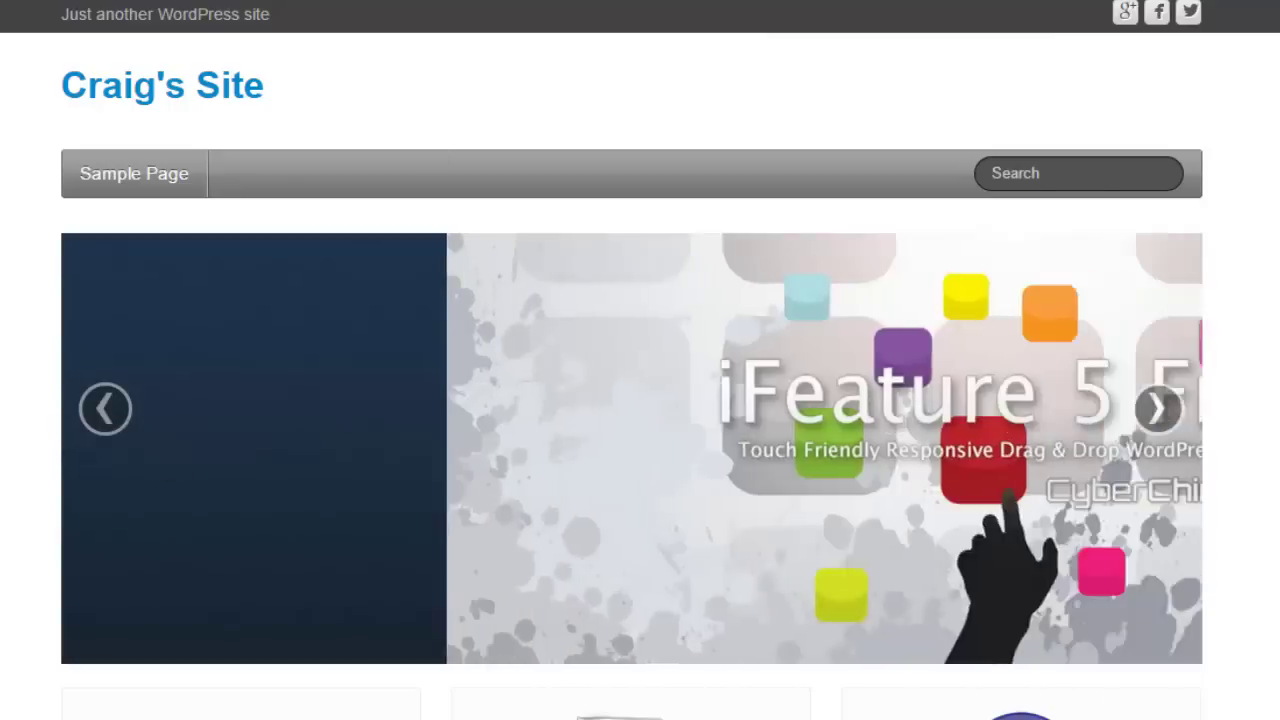
# Examine the live Sample Page and the Hello world! post down to their comment sections
pyautogui.click(134, 173)
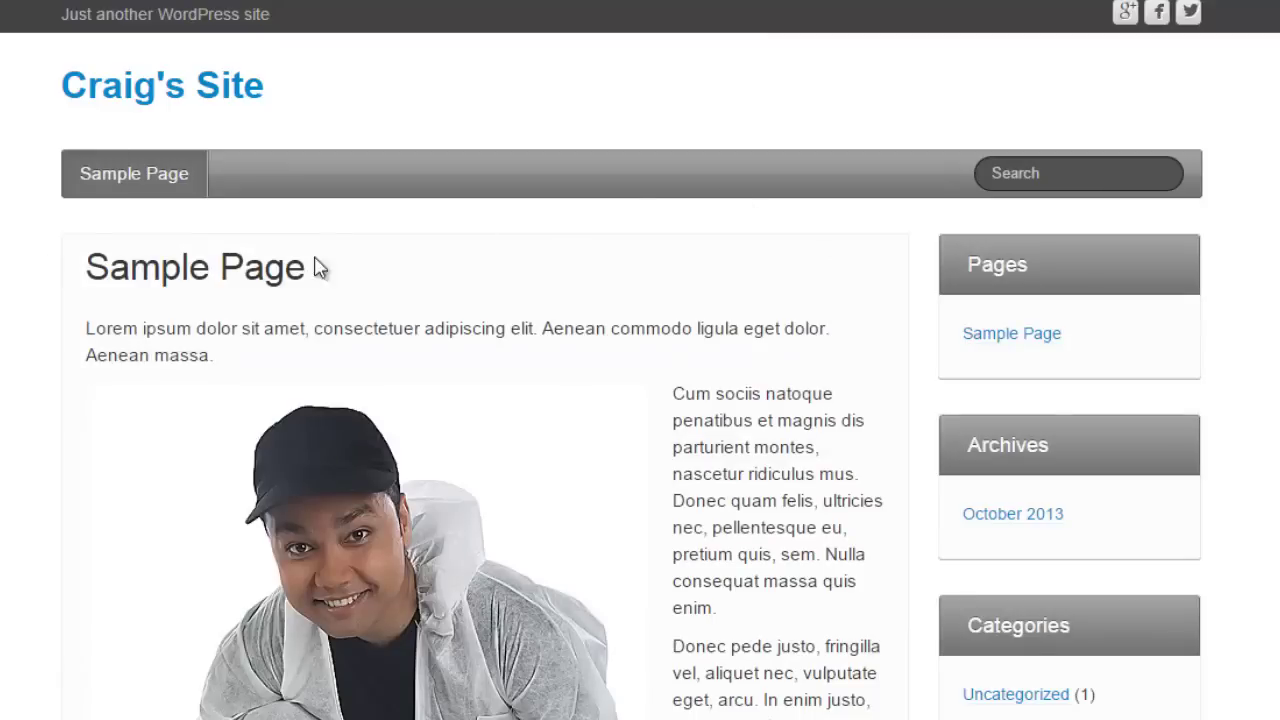
pyautogui.scroll(-12, 163, 115)
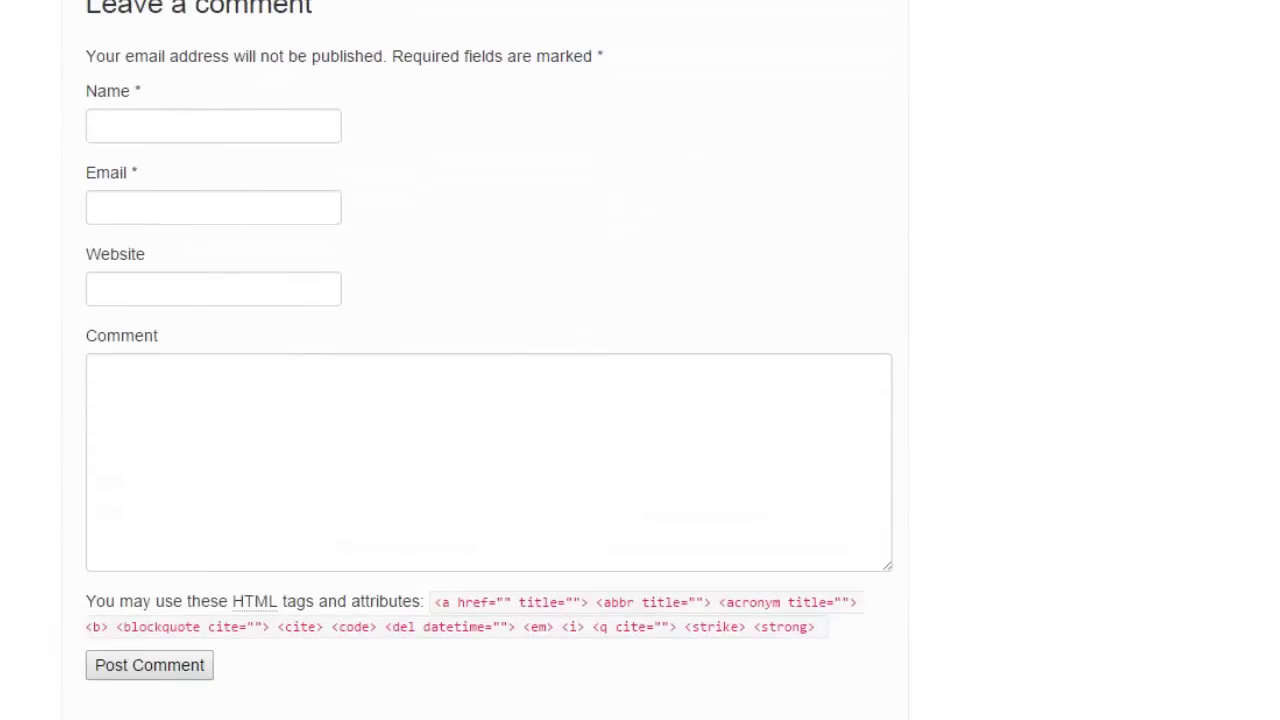
pyautogui.scroll(15, 640, 360)
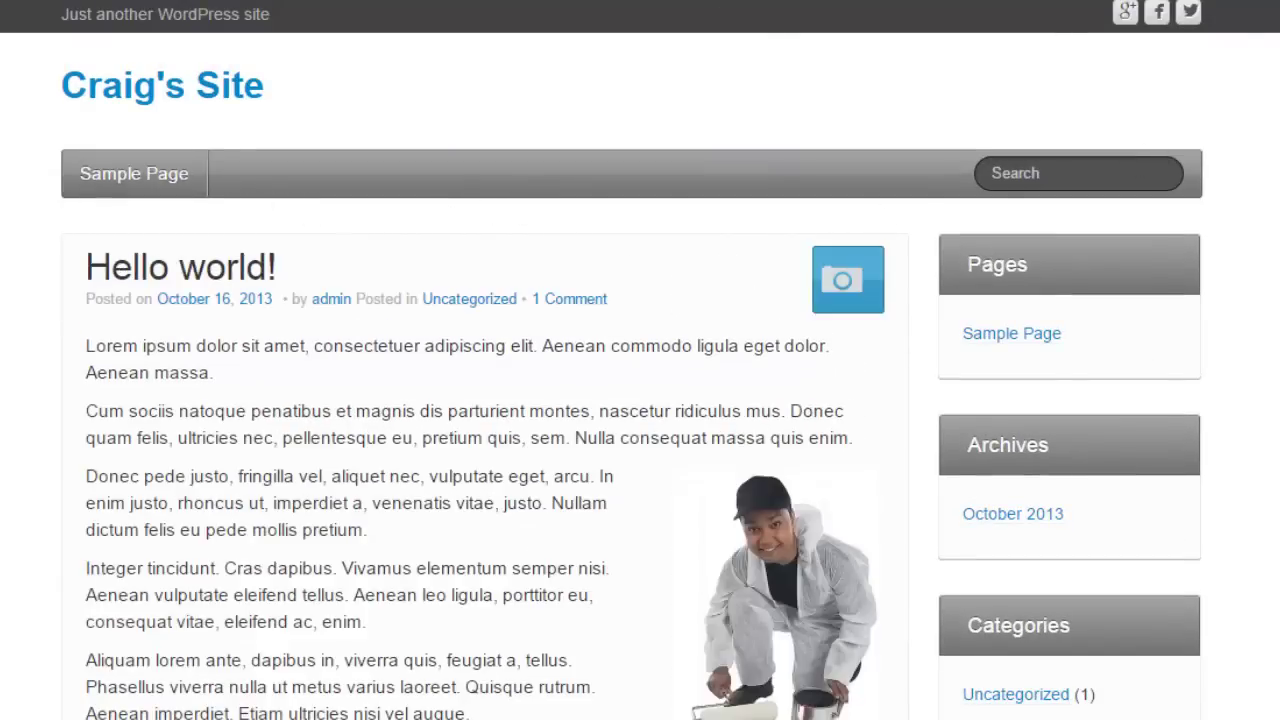
pyautogui.scroll(-10, 880, 216)
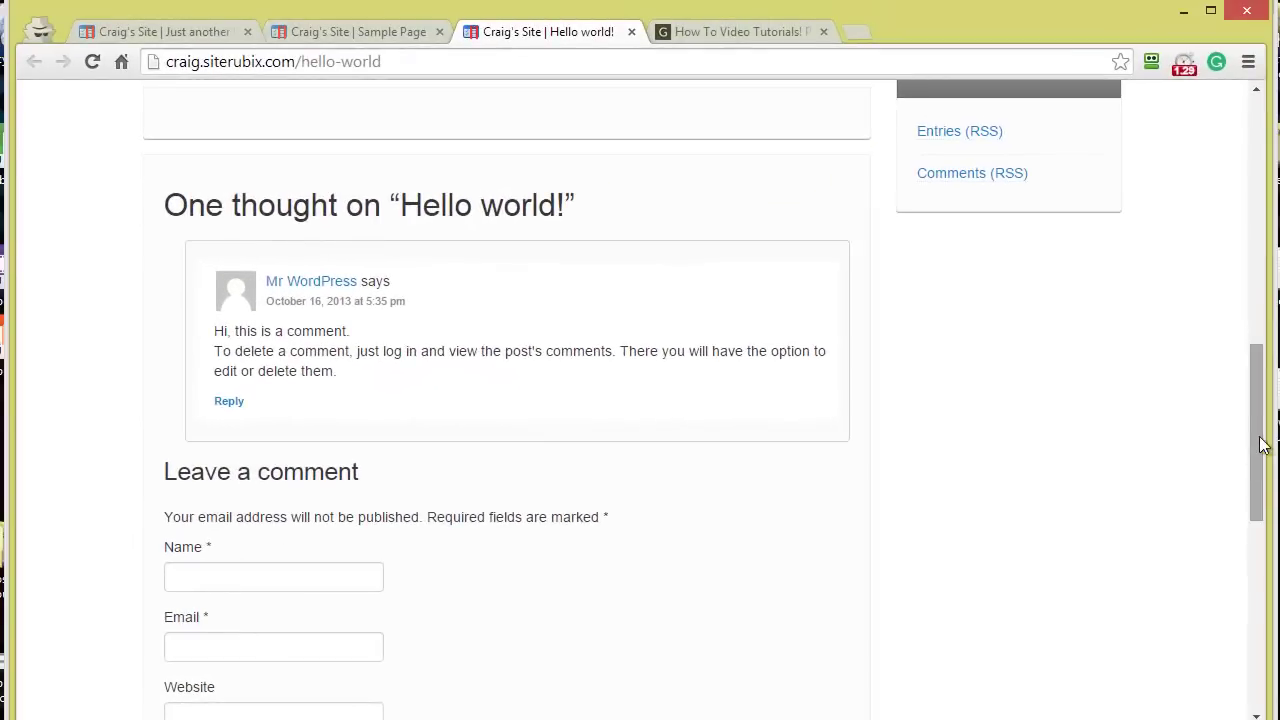
pyautogui.moveTo(1260, 443); pyautogui.dragTo(1260, 195)
# Open the contact page on thewiseaffiliate.com and look through it down to its end
pyautogui.click(650, 24)
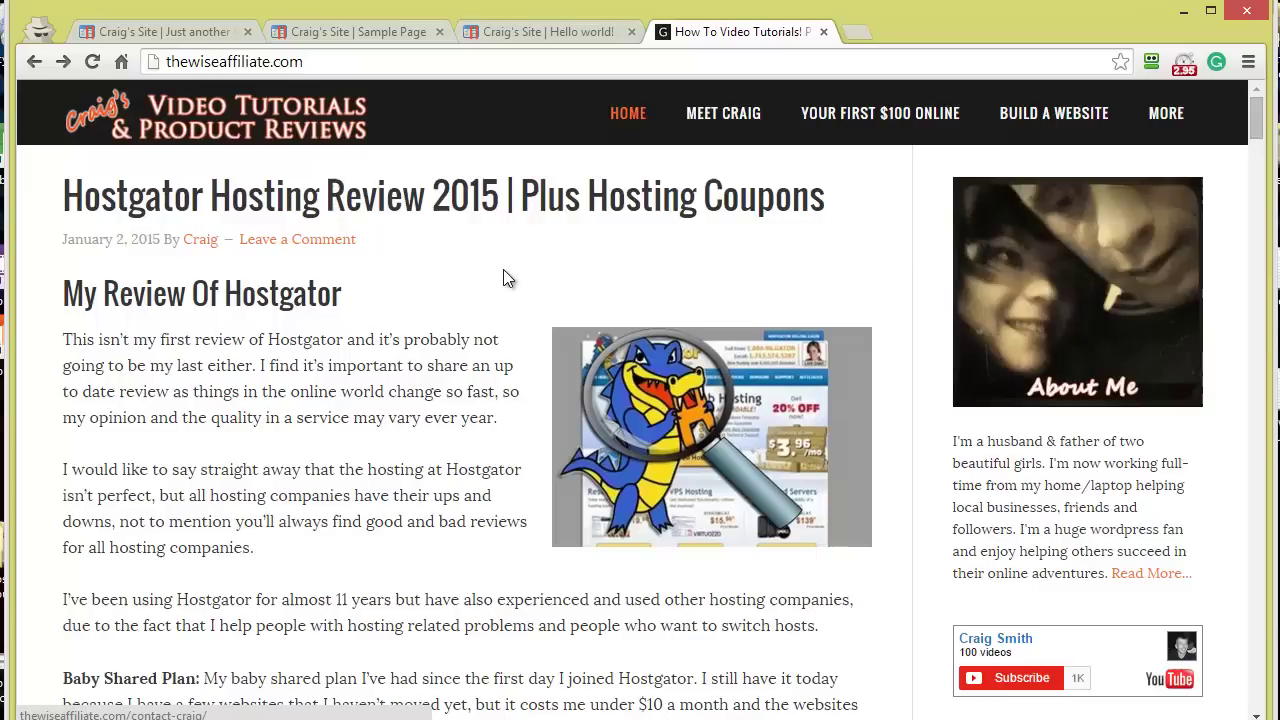
pyautogui.moveTo(704, 114)
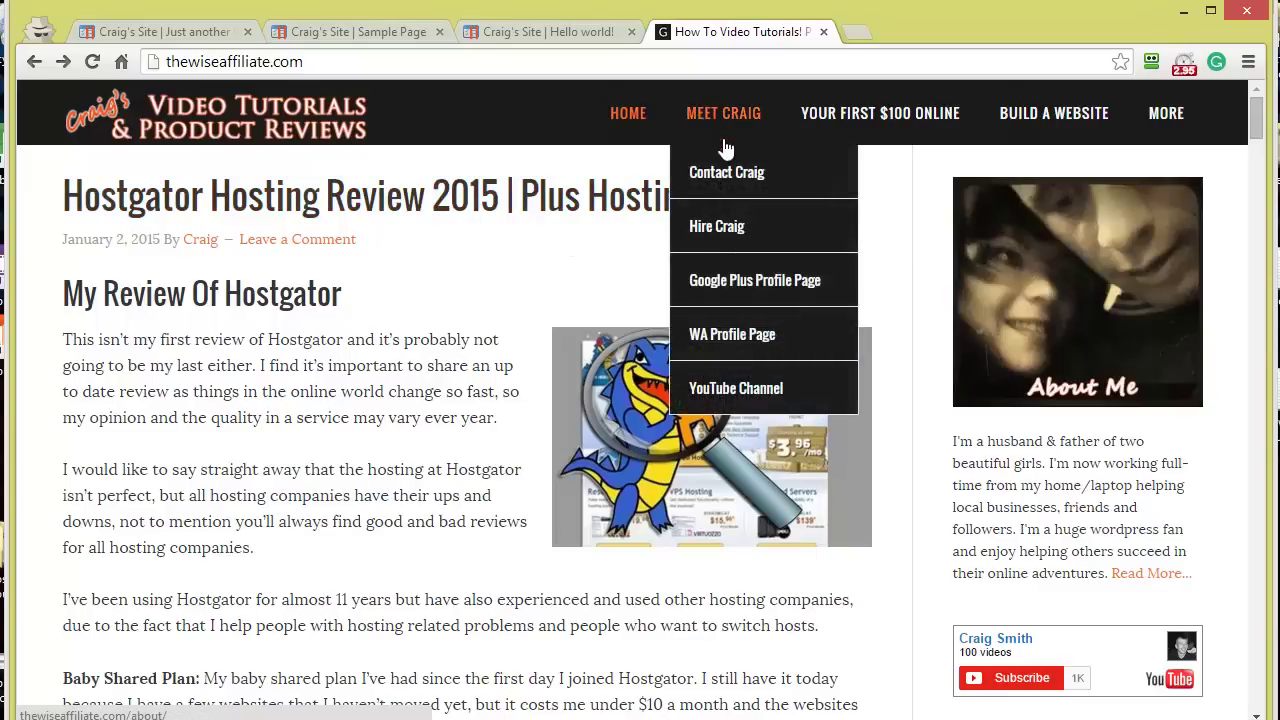
pyautogui.click(722, 174)
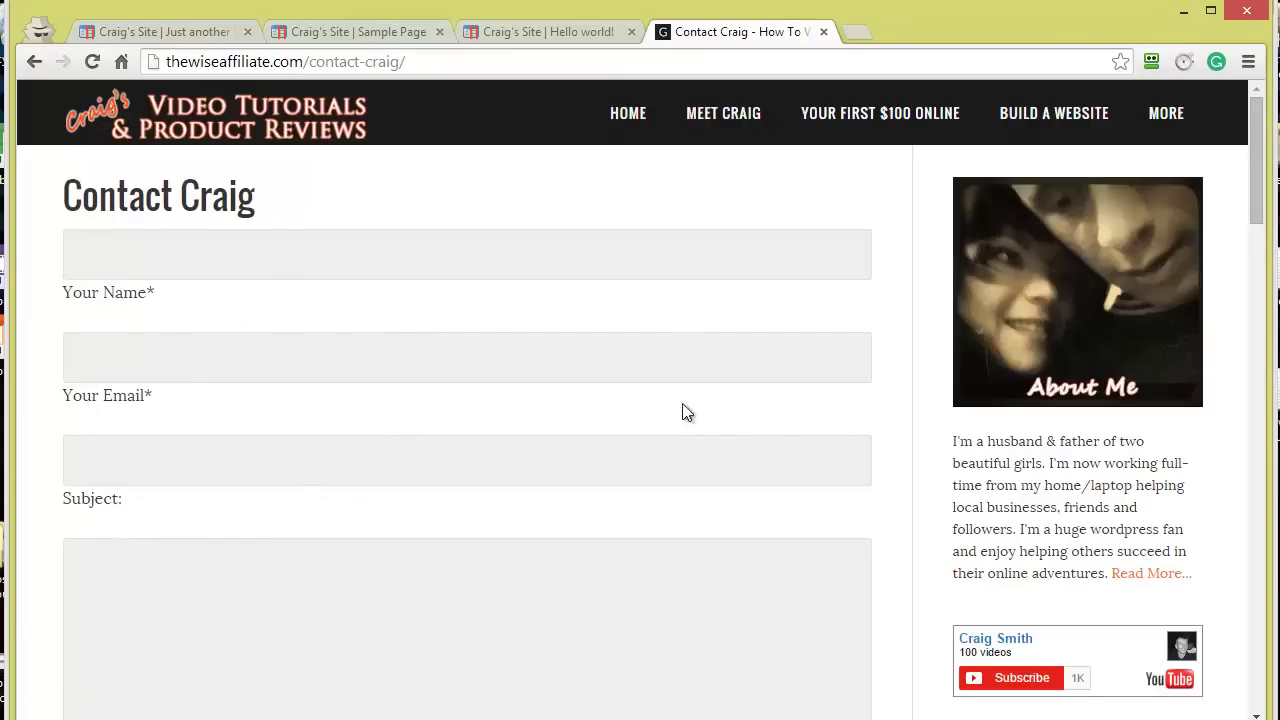
pyautogui.moveTo(1255, 200); pyautogui.dragTo(1253, 323)
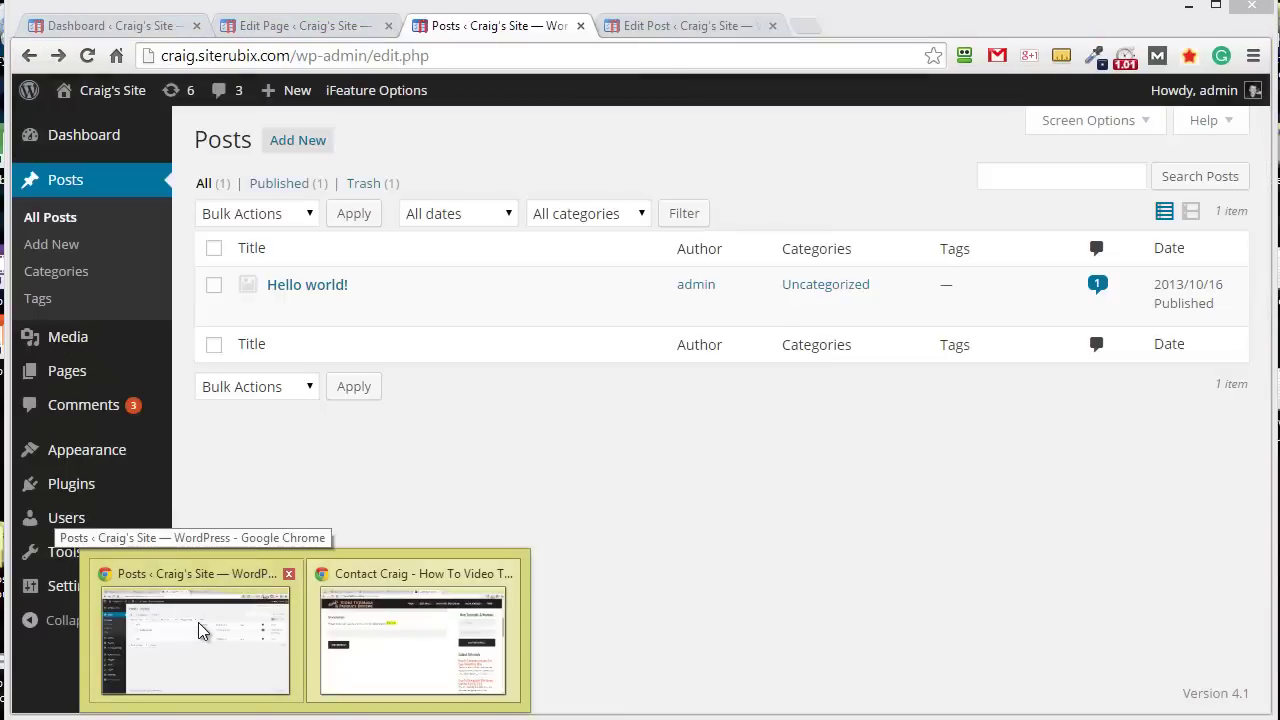
# Switch to the WordPress admin window and enable the Discussion section in the Sample Page editor's screen options
pyautogui.click(198, 622)
pyautogui.hotkey('ctrl', 'shift', 'Tab')
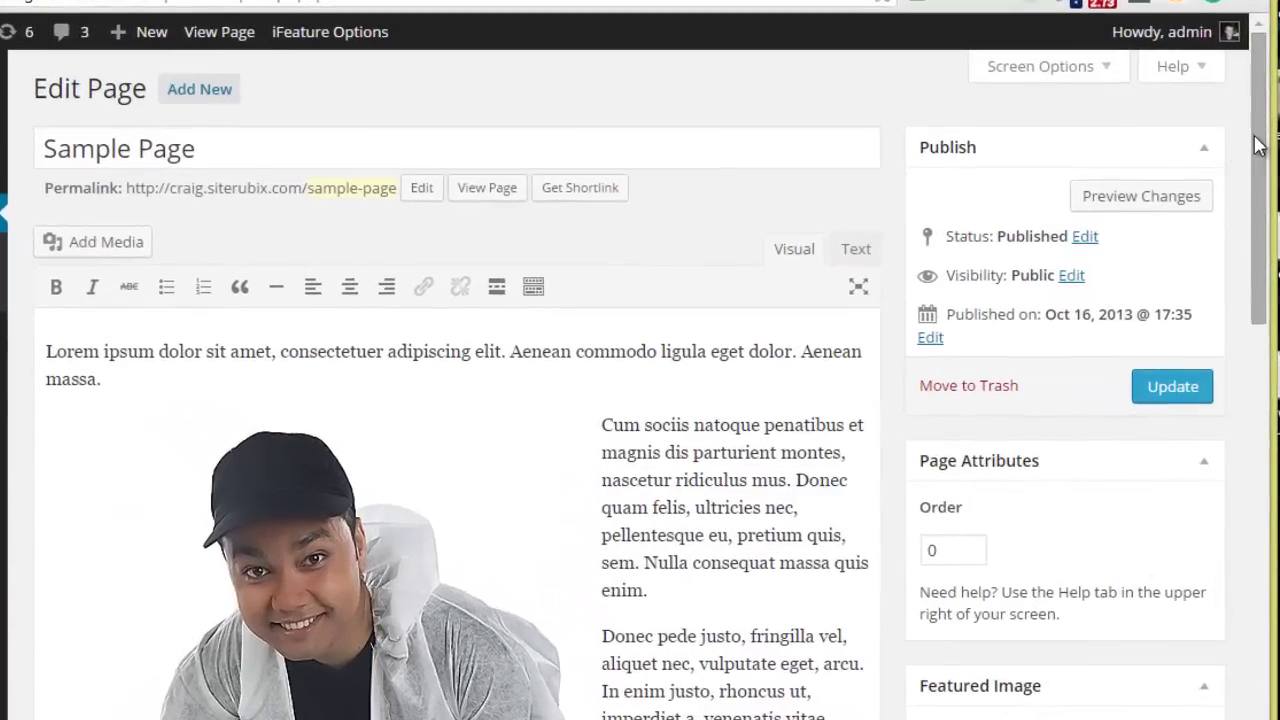
pyautogui.moveTo(1258, 145); pyautogui.dragTo(1256, 592)
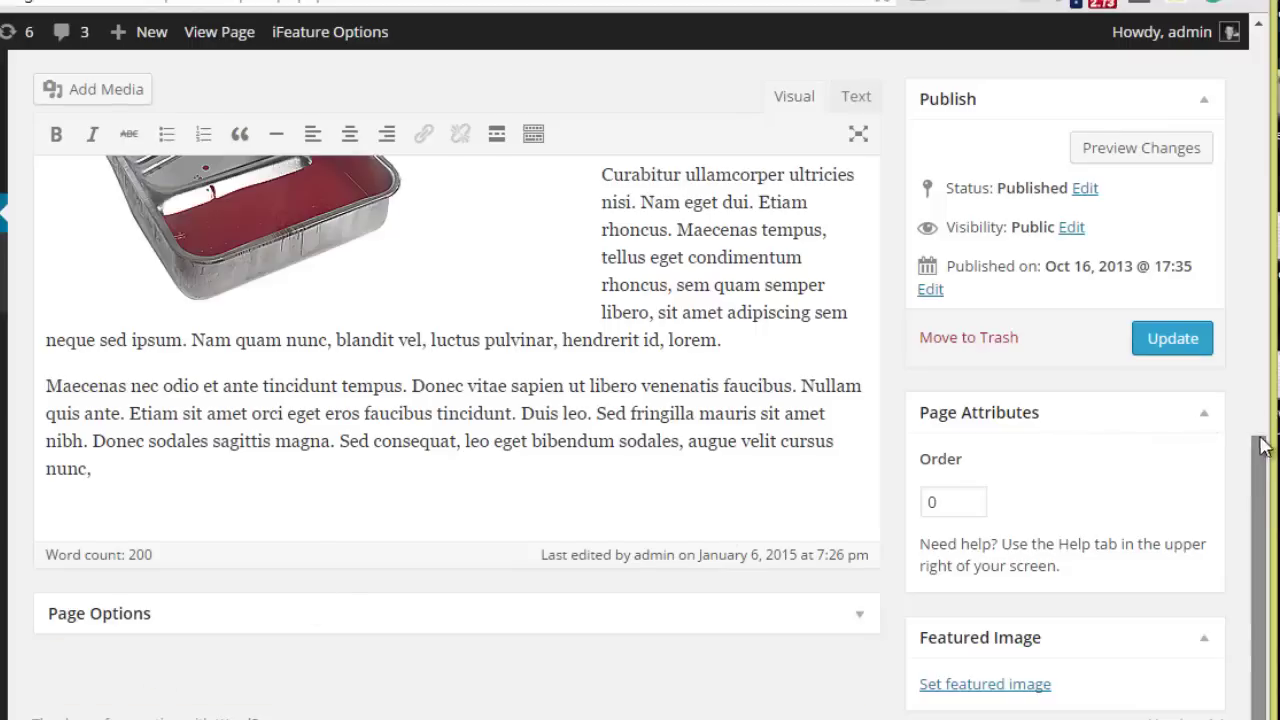
pyautogui.moveTo(1260, 443); pyautogui.dragTo(1234, 43)
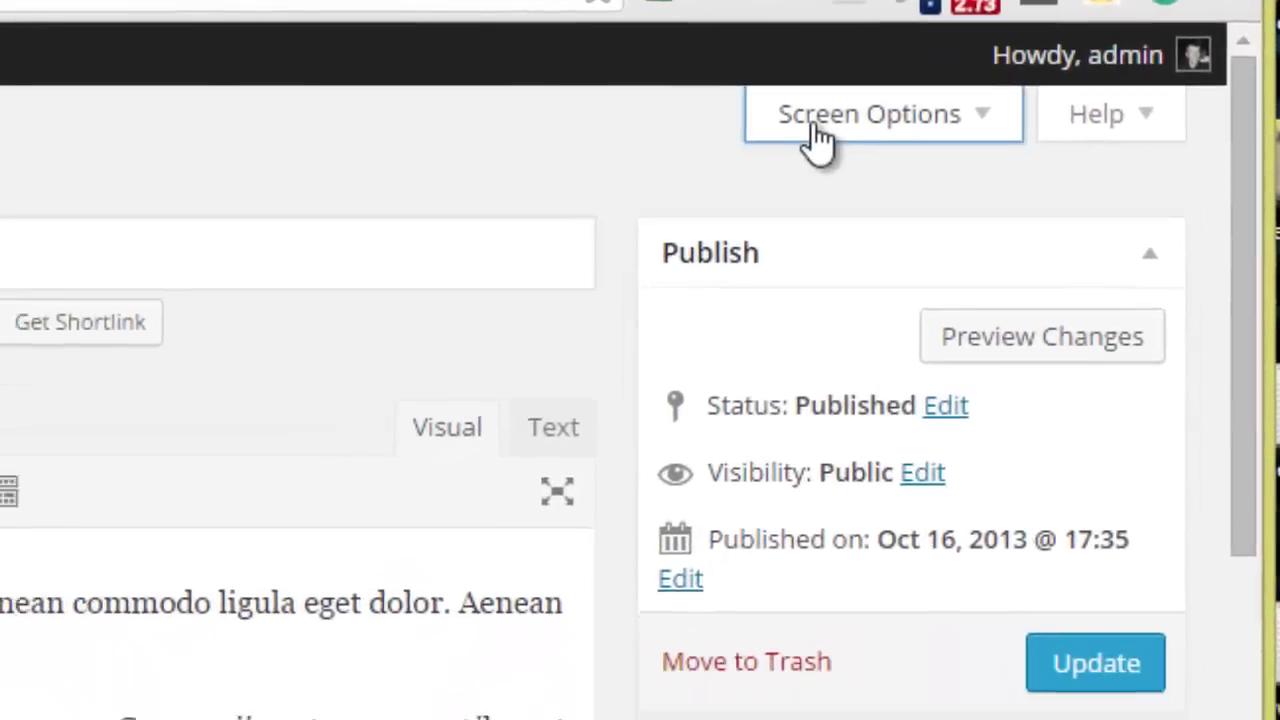
pyautogui.click(745, 140)
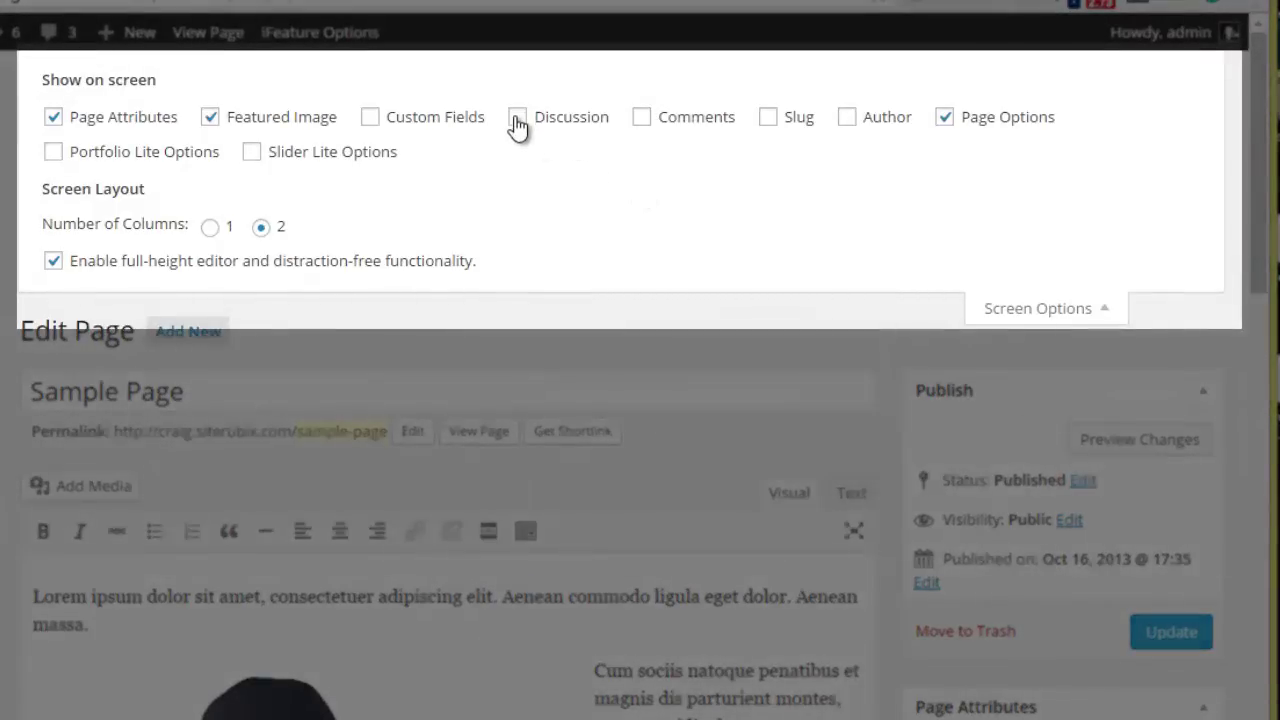
pyautogui.click(517, 118)
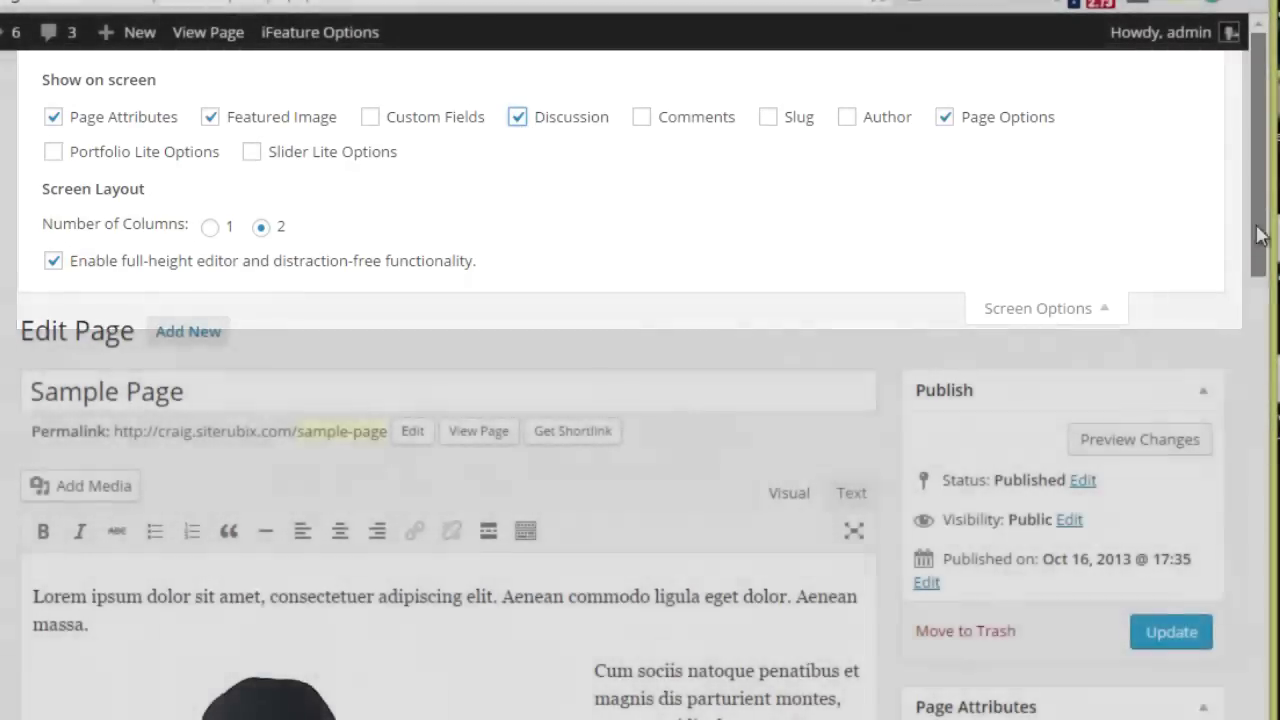
# Disallow comments and trackbacks and pingbacks on Sample Page and update the page
pyautogui.scroll(-7, 1263, 234)
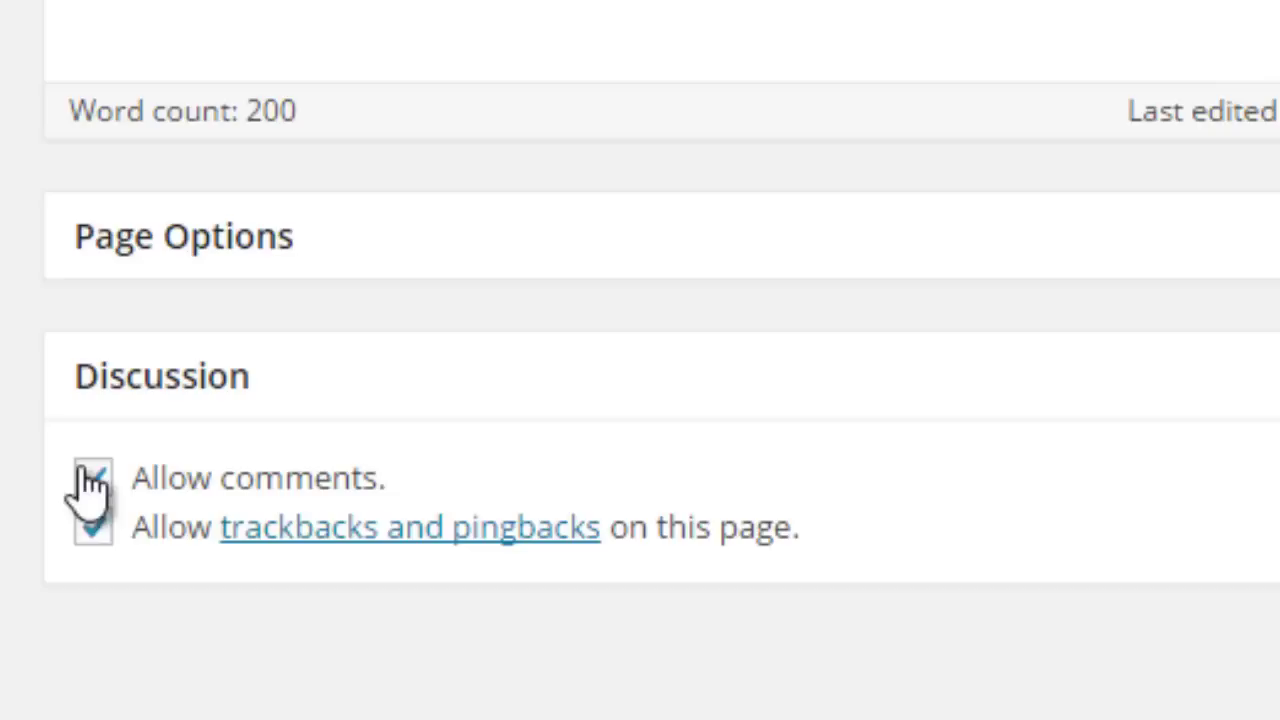
pyautogui.click(90, 480)
pyautogui.click(92, 528)
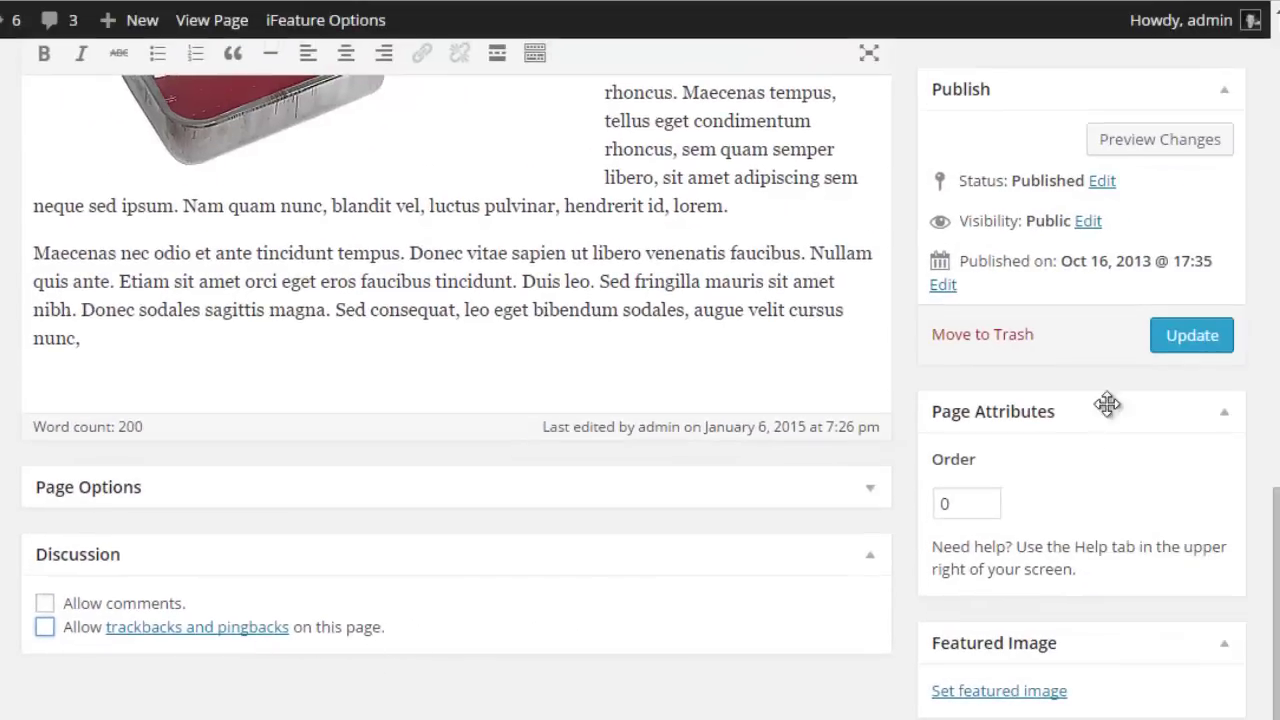
pyautogui.click(1177, 345)
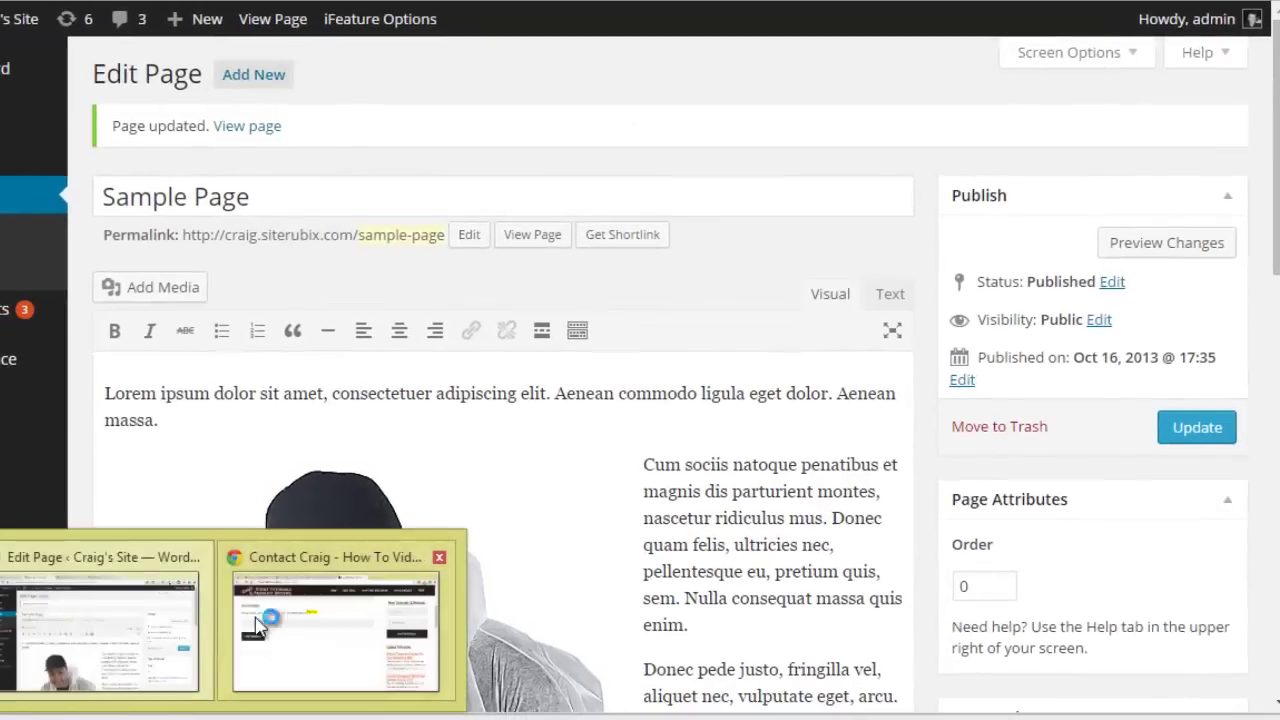
# Check the end of the live Sample Page for the comment form
pyautogui.click(290, 650)
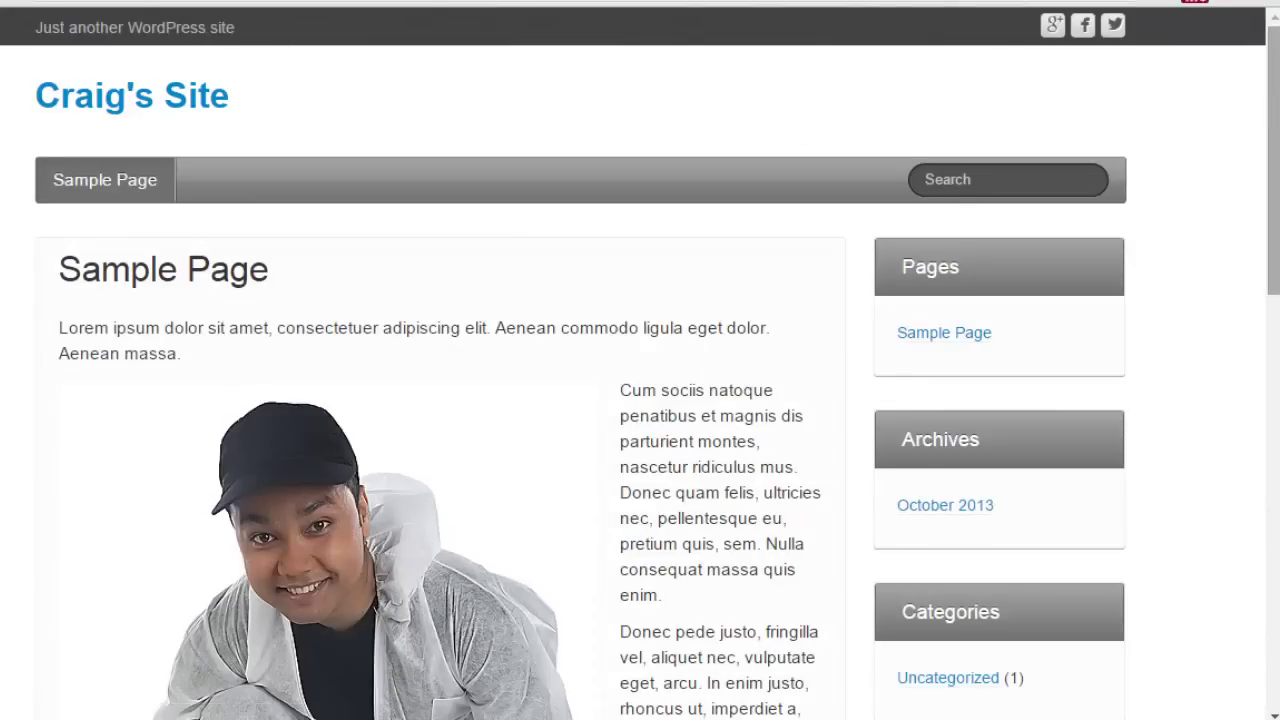
pyautogui.scroll(-3, 1271, 300)
pyautogui.moveTo(1271, 300); pyautogui.dragTo(1266, 566)
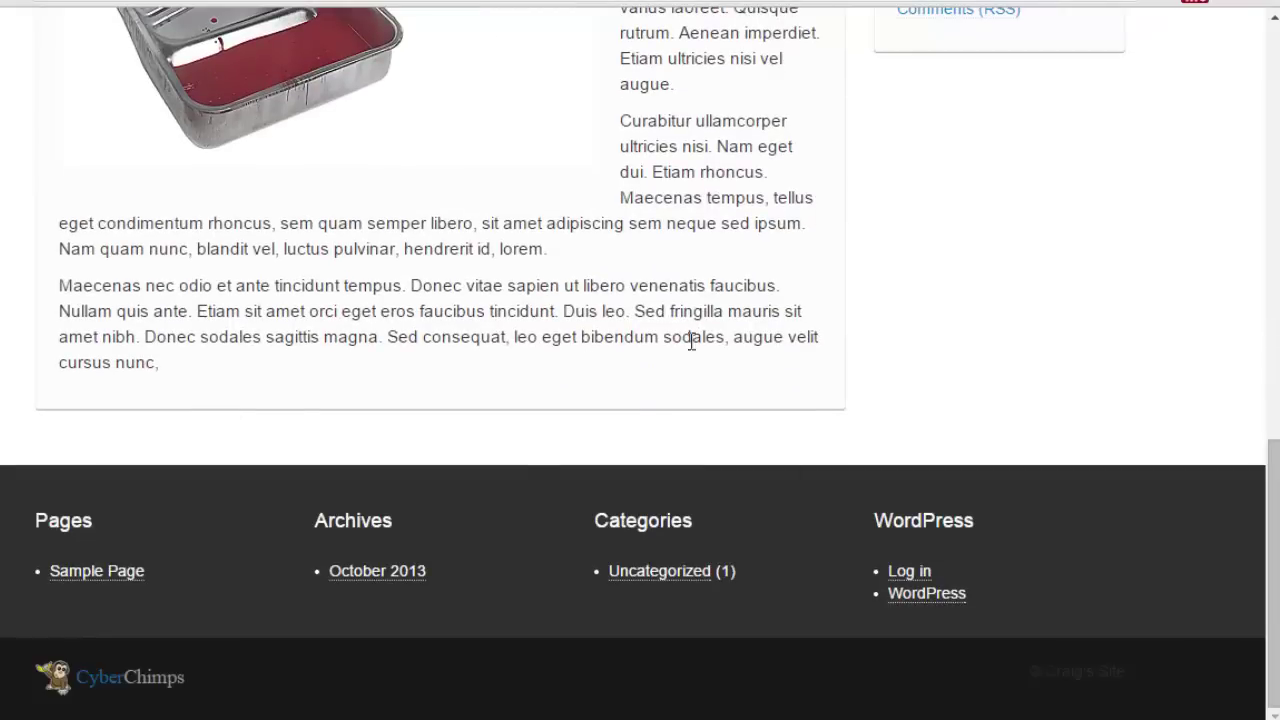
pyautogui.scroll(1, 1255, 400)
# Turn off Allow Comments and Allow Pings for the Hello world! post with Quick Edit and update it
pyautogui.click(112, 570)
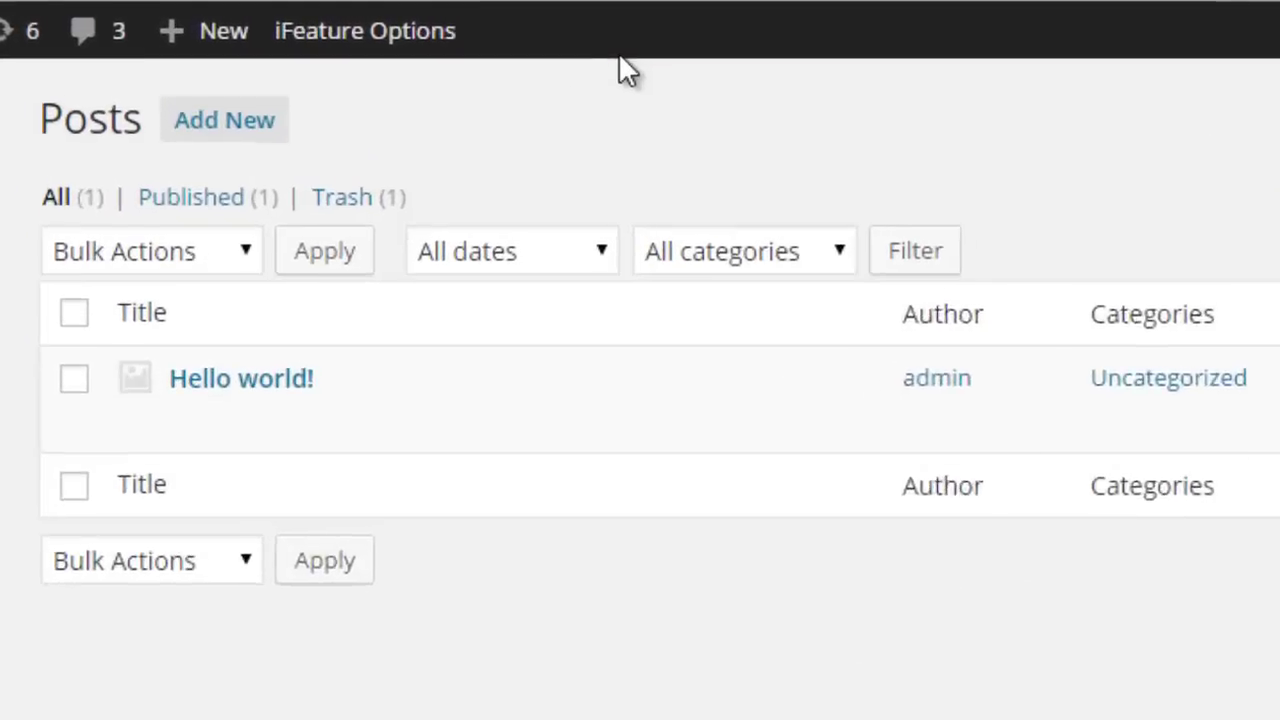
pyautogui.moveTo(200, 480)
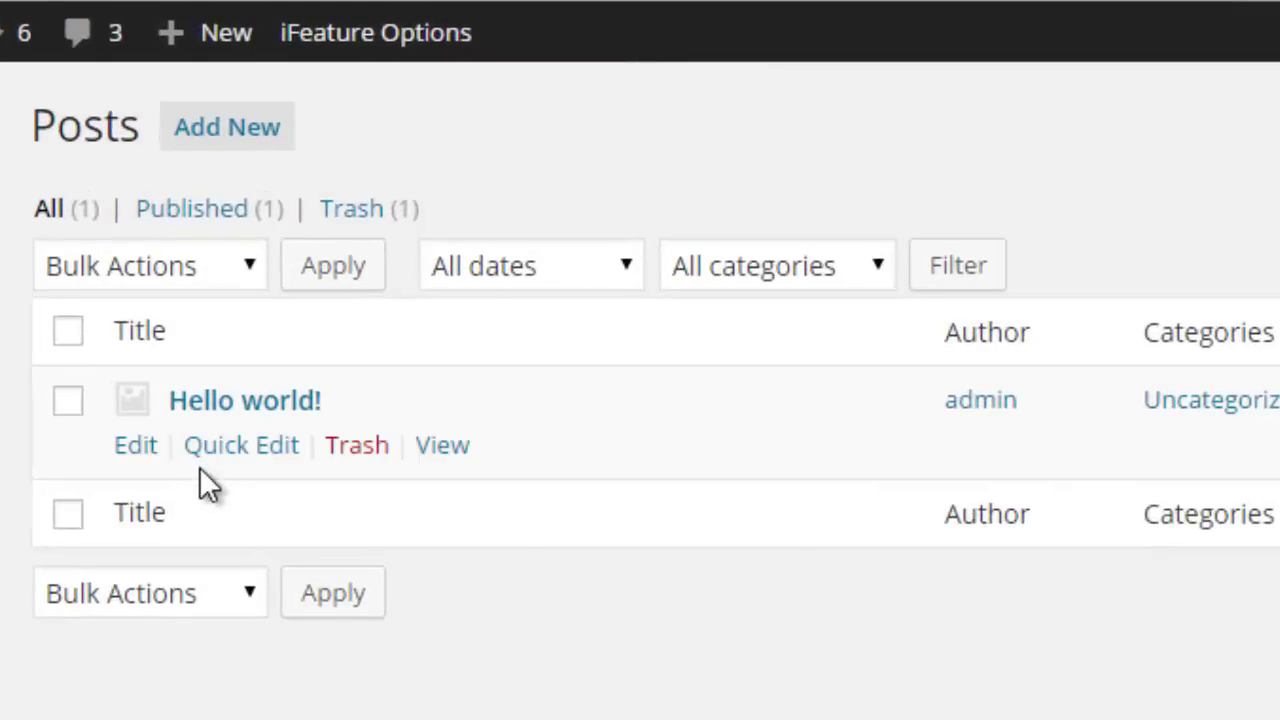
pyautogui.click(148, 306)
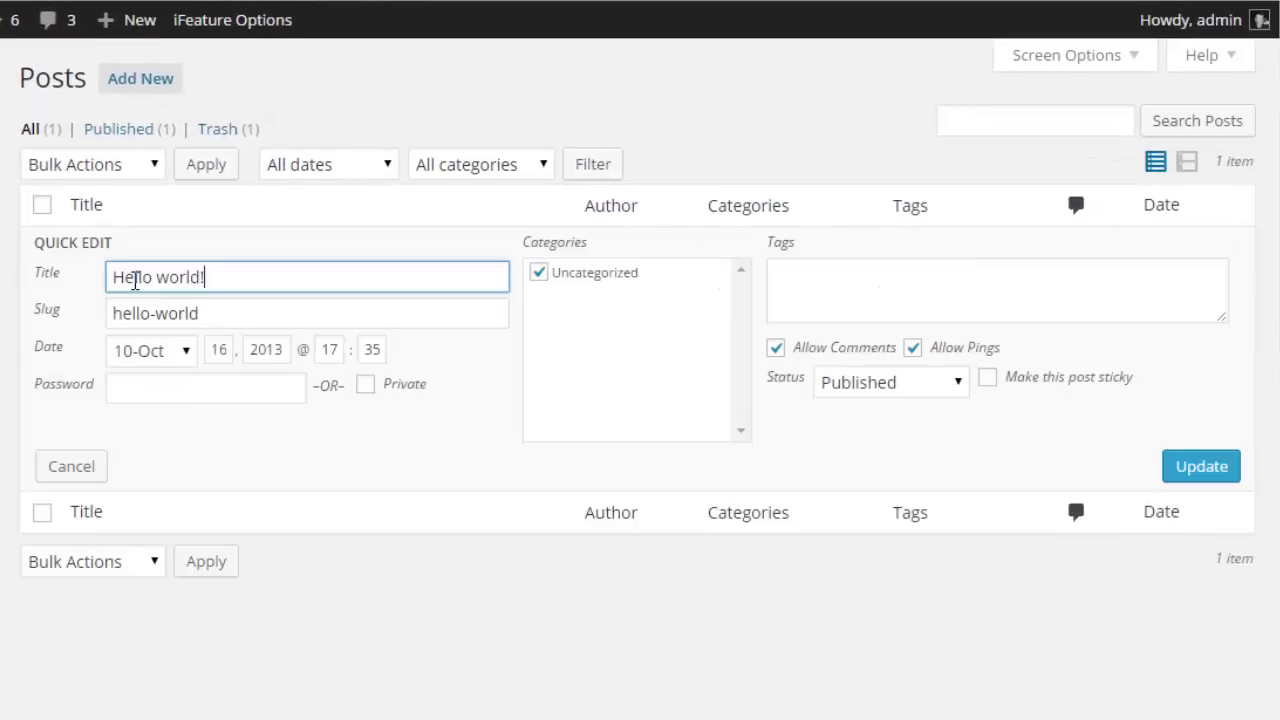
pyautogui.click(764, 370)
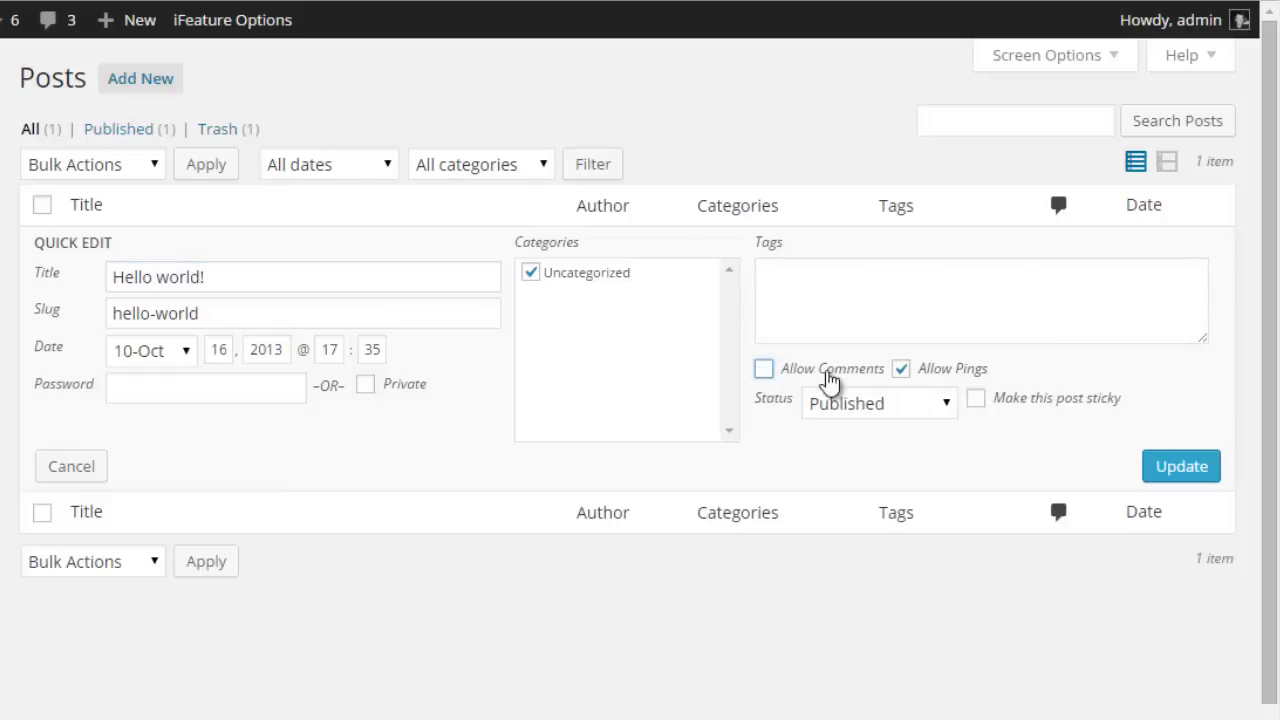
pyautogui.click(902, 370)
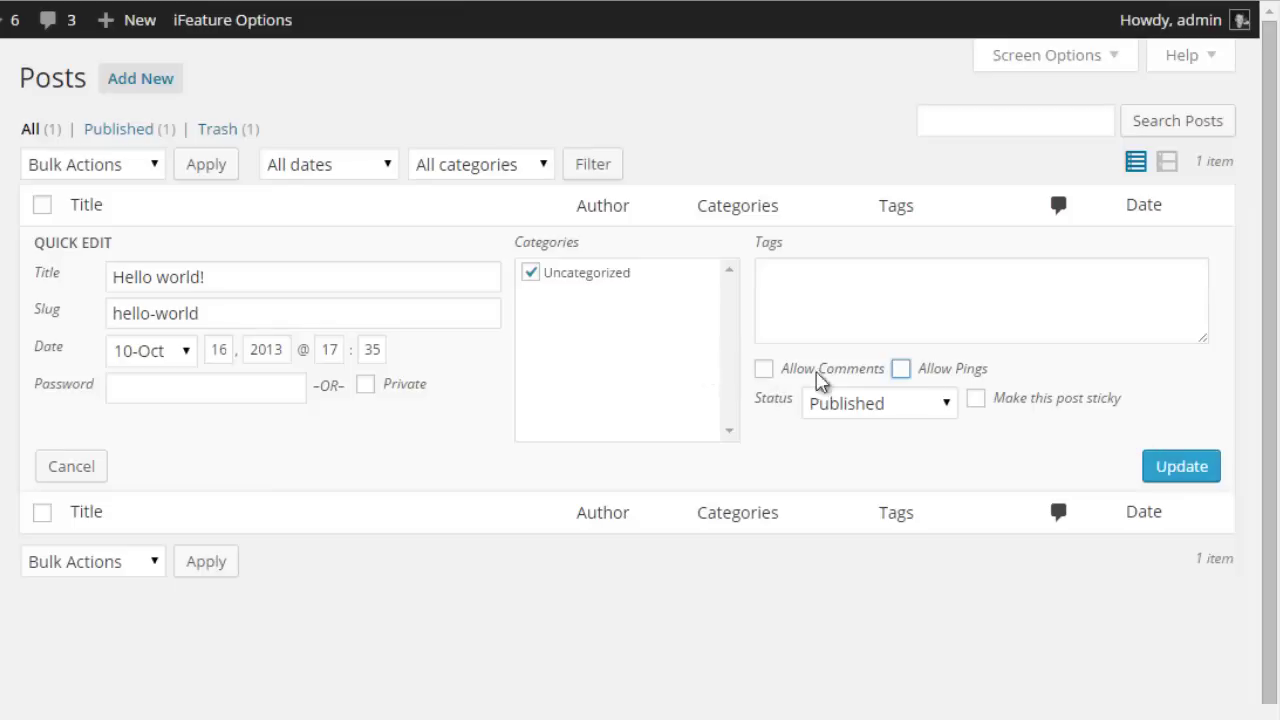
pyautogui.click(1181, 467)
# Open the Hello world! post in the full editor and enable its Discussion and Comments sections in the screen options
pyautogui.click(88, 277)
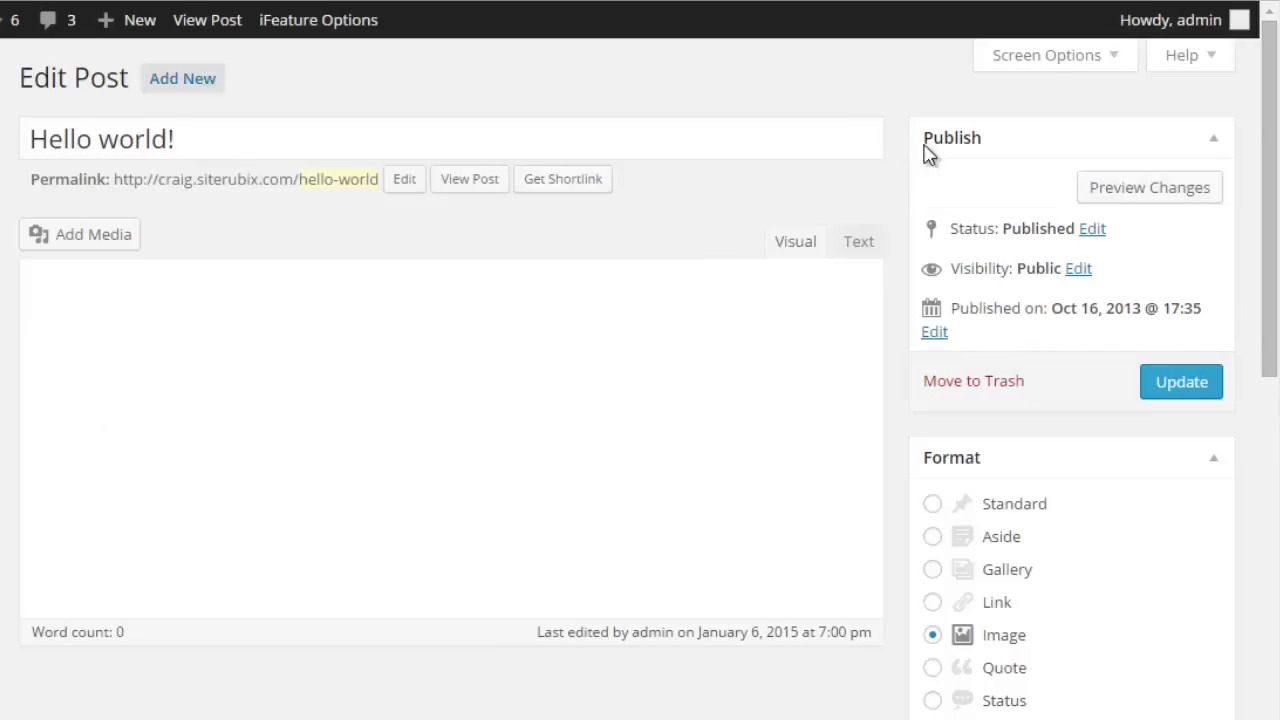
pyautogui.click(1037, 58)
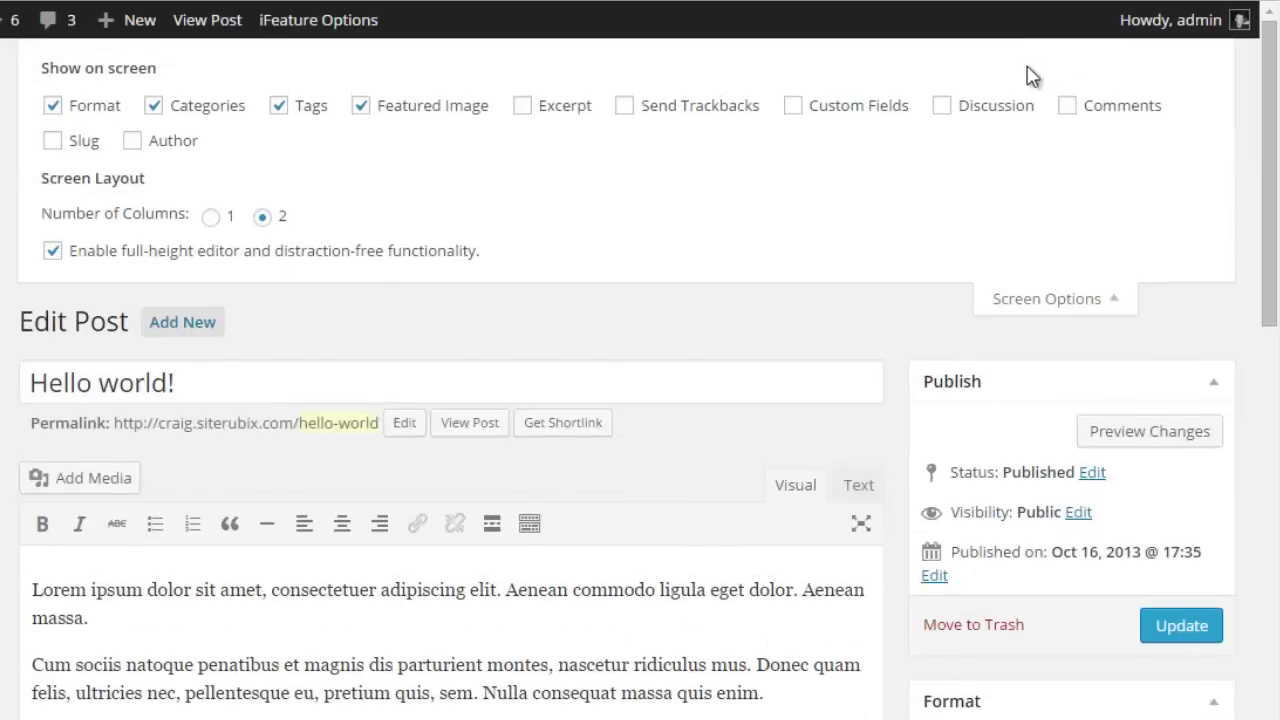
pyautogui.click(943, 110)
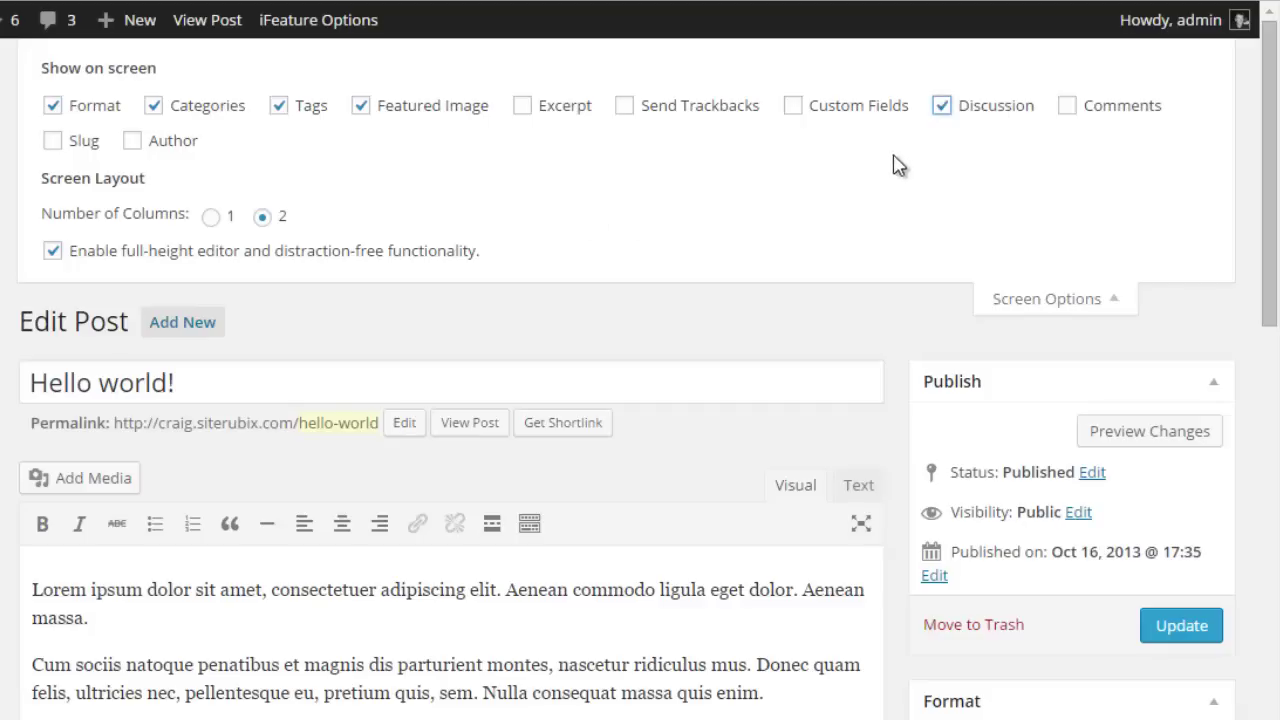
pyautogui.click(1068, 110)
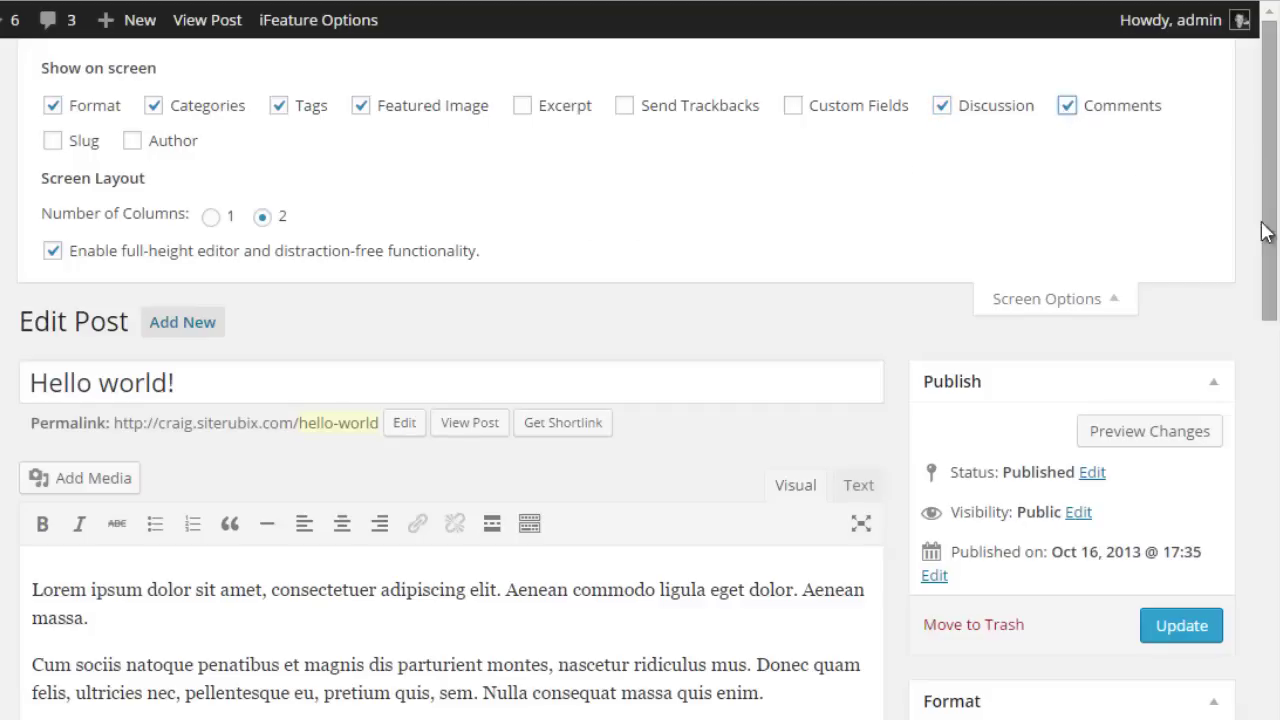
pyautogui.scroll(-10, 1268, 232)
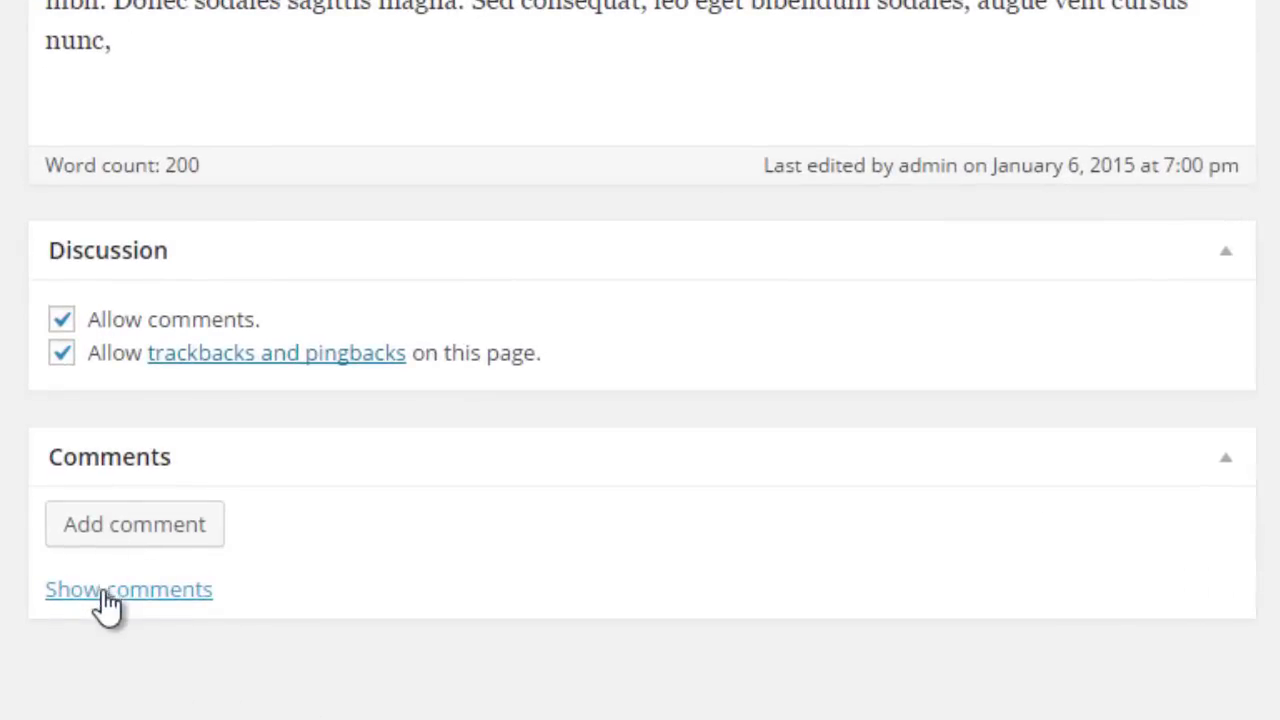
# Show the comments submitted on the Hello world! post and look through them
pyautogui.click(107, 596)
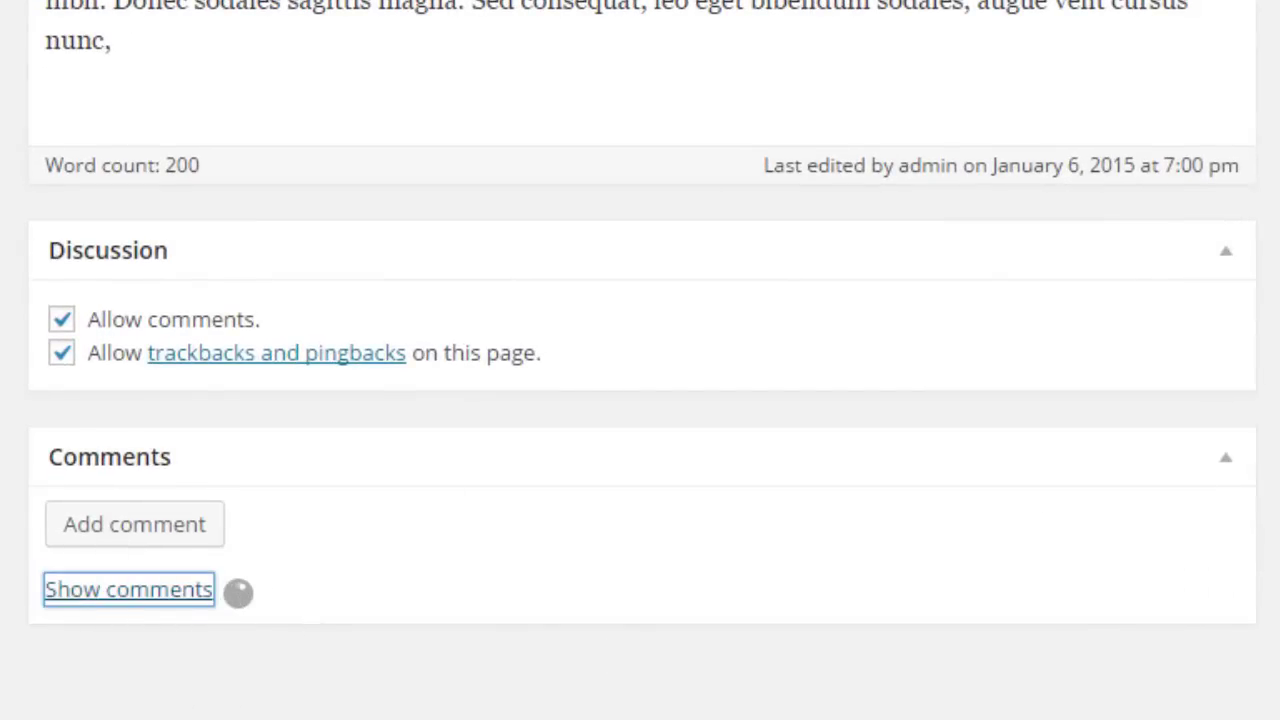
pyautogui.scroll(-3, 400, 530)
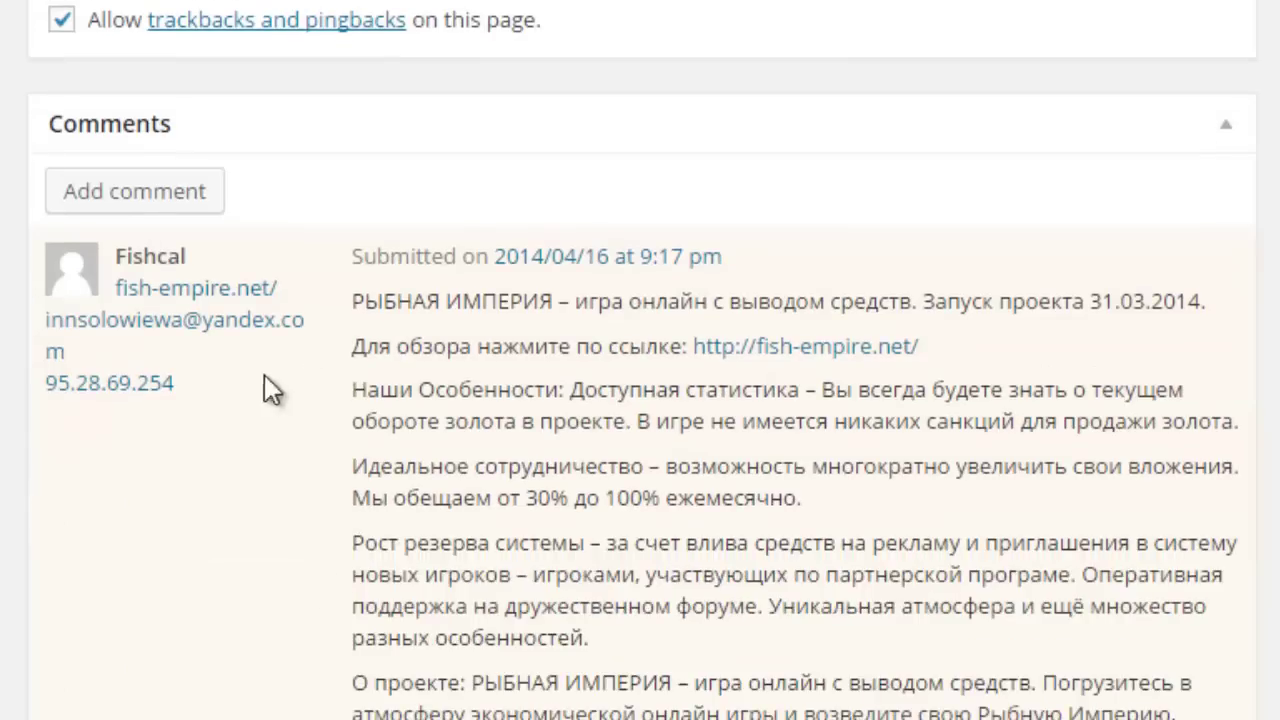
pyautogui.scroll(-10, 240, 400)
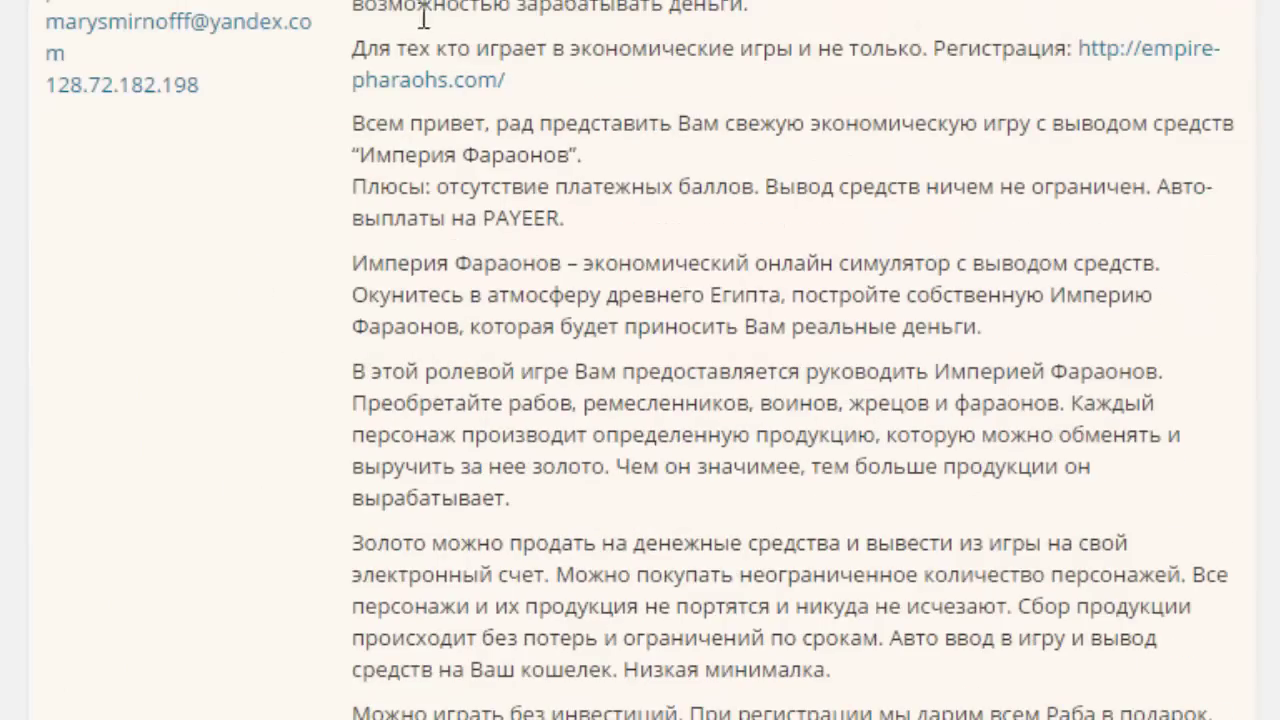
pyautogui.scroll(10, 452, 355)
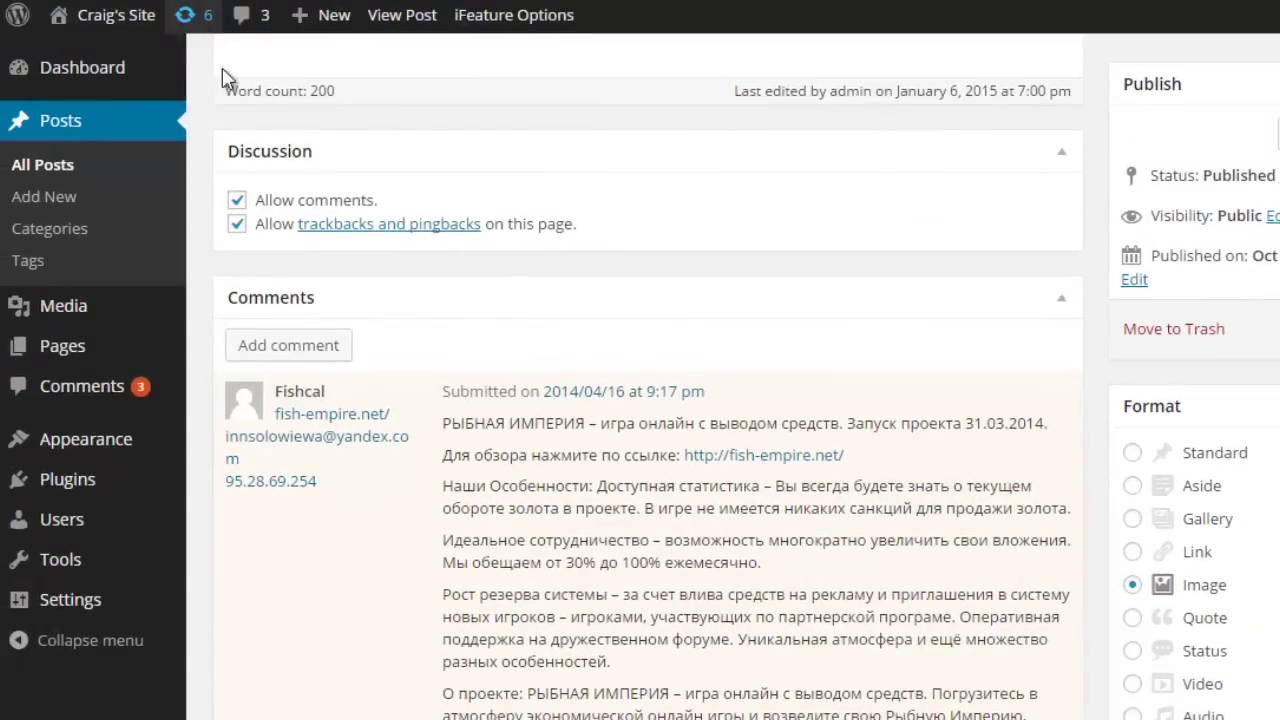
# Open the site's Discussion settings and turn off allowing people to post comments on new articles
pyautogui.moveTo(114, 614)
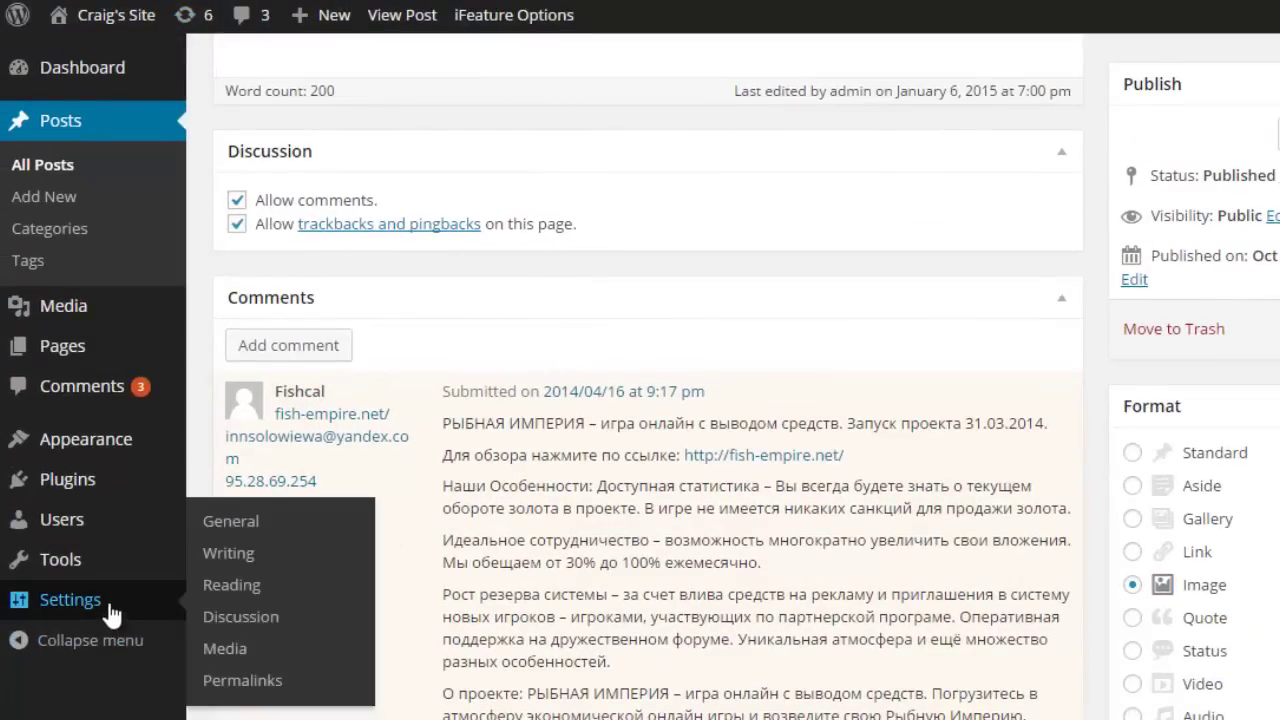
pyautogui.click(207, 612)
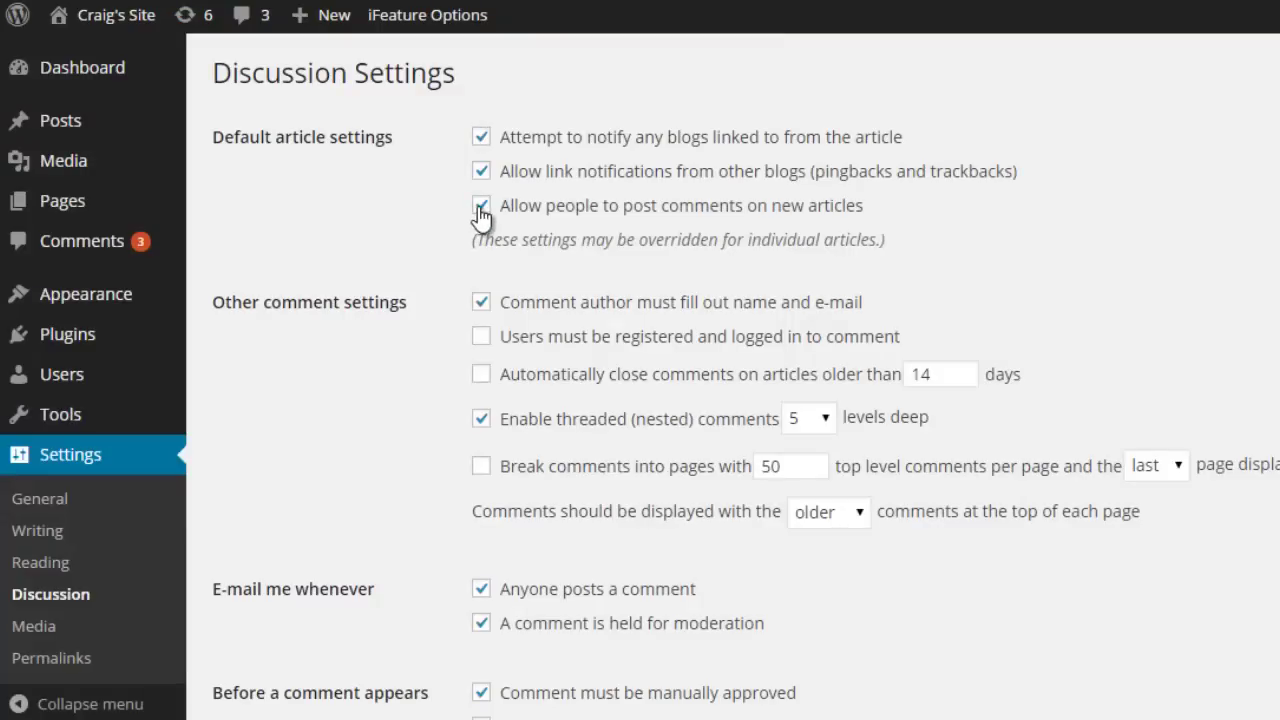
pyautogui.click(481, 206)
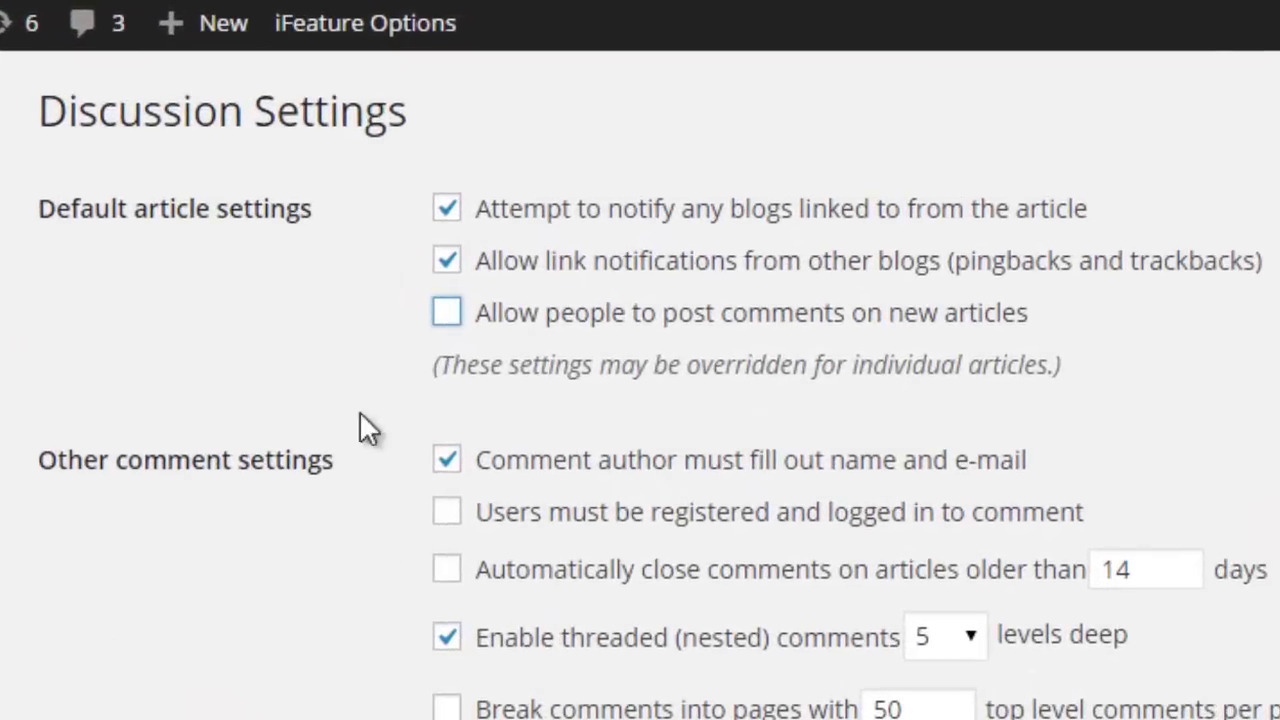